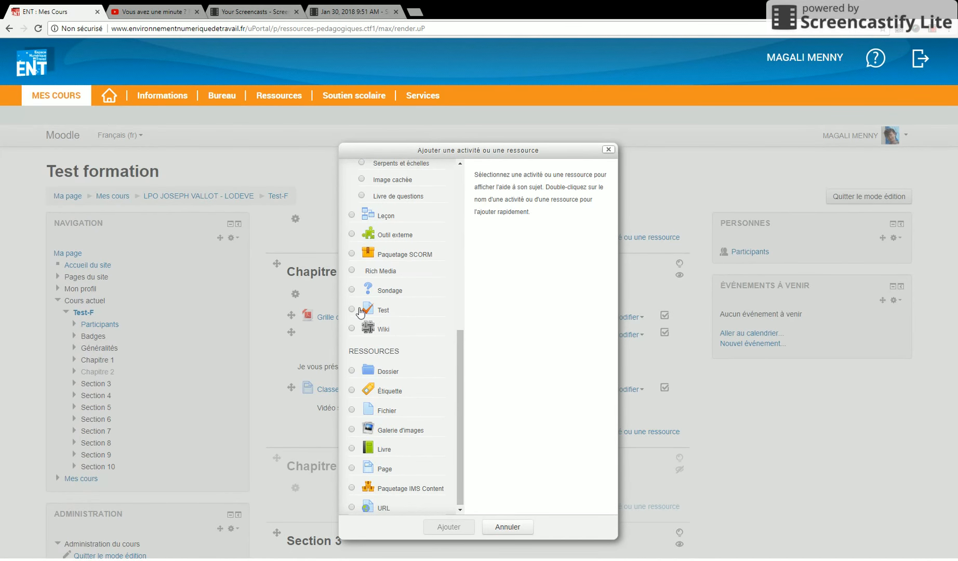
Add a Test activity named "Test 1" to Chapitre 1, then save and display it.
{"action": "left_click", "coordinate": [352, 310]}
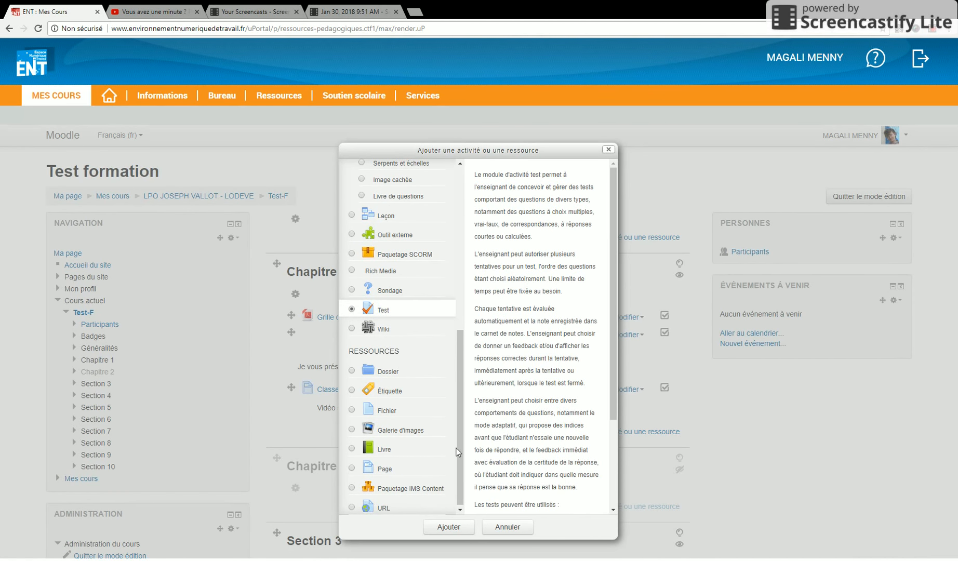
{"action": "left_click", "coordinate": [445, 534]}
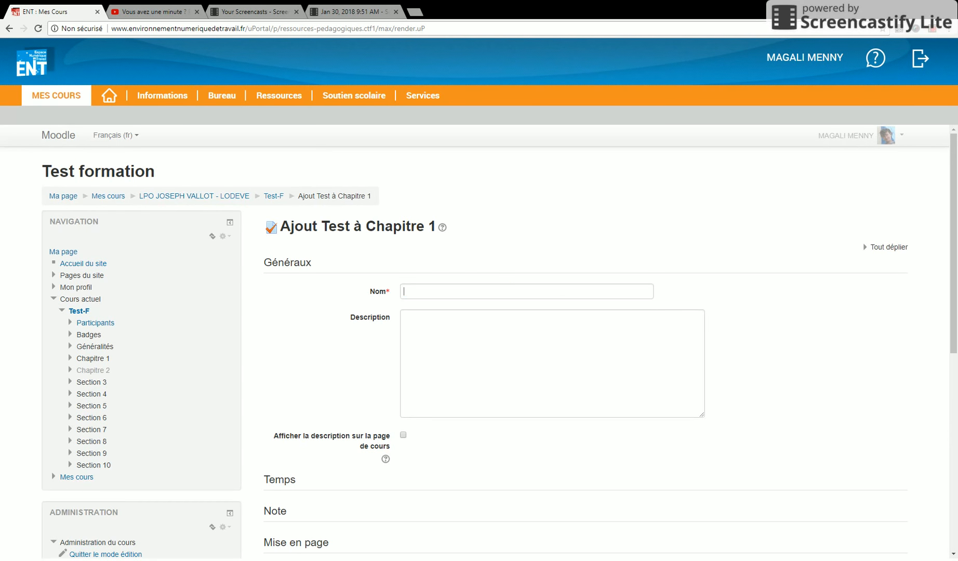
{"action": "left_click", "coordinate": [485, 284]}
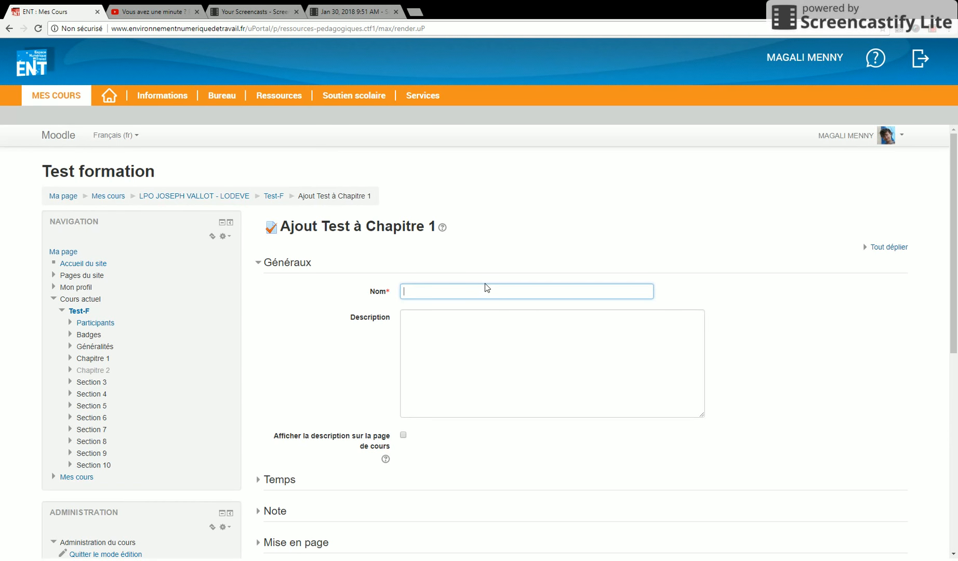
{"action": "type", "text": "Te"}
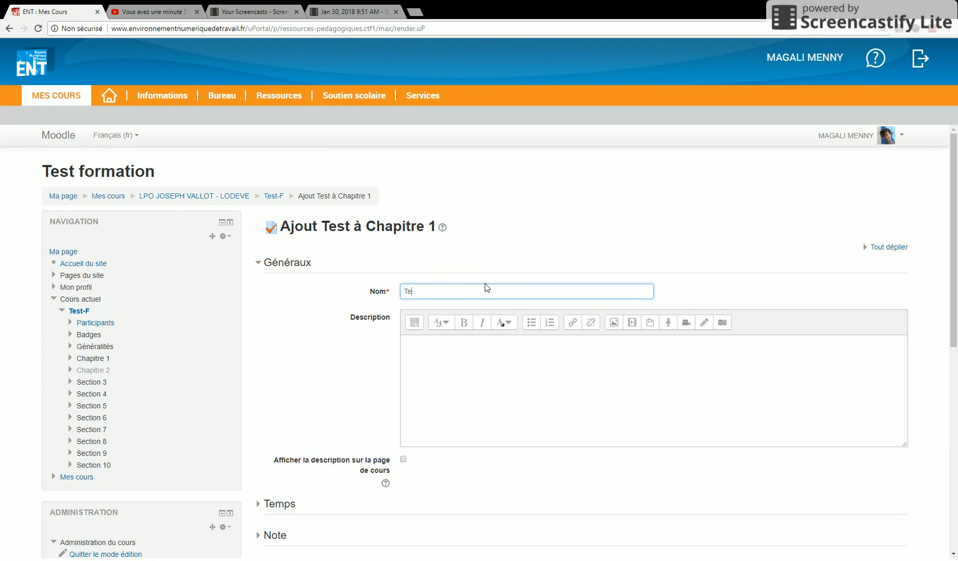
{"action": "type", "text": "st 1"}
{"action": "scroll", "coordinate": [501, 363], "scroll_direction": "down", "scroll_amount": 6}
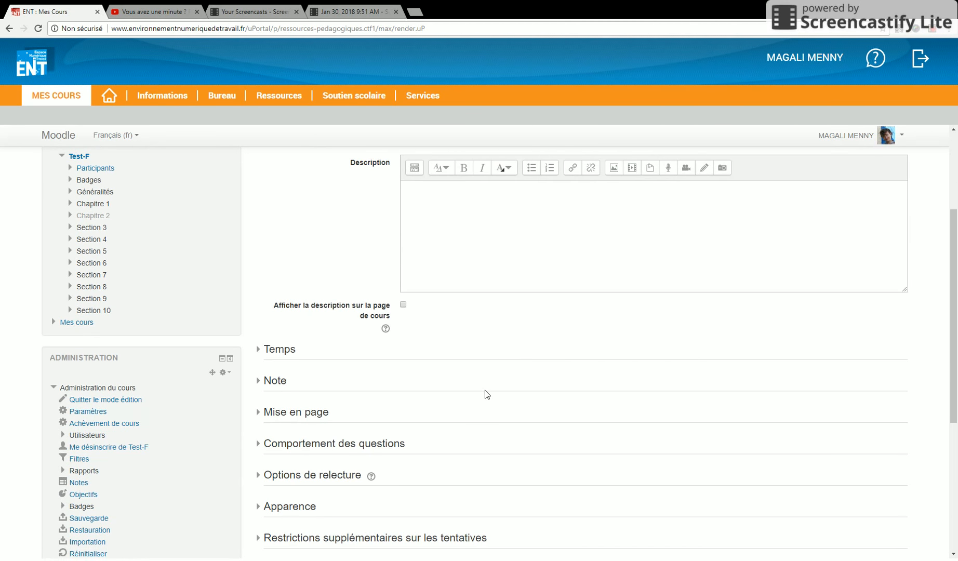
{"action": "scroll", "coordinate": [489, 397], "scroll_direction": "down", "scroll_amount": 2}
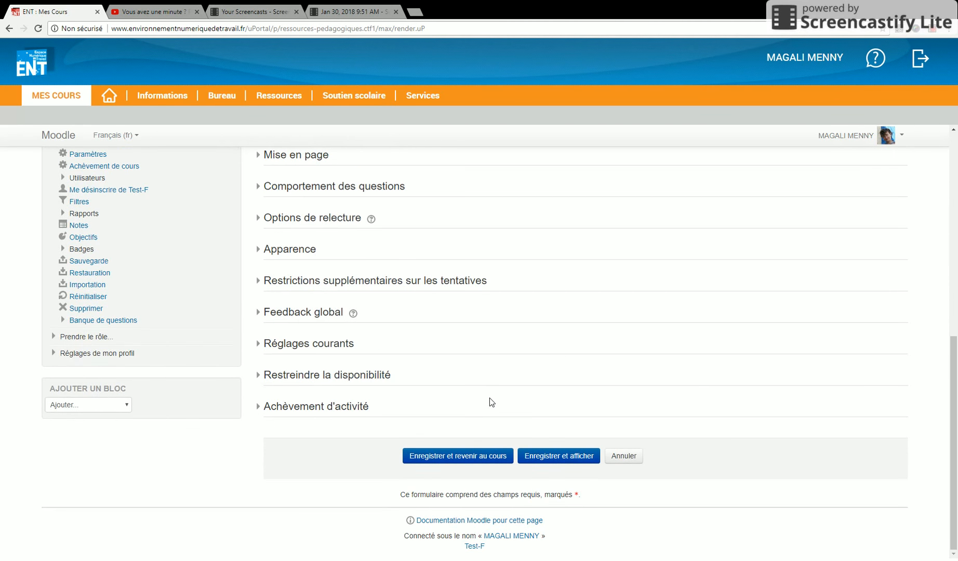
{"action": "left_click", "coordinate": [565, 458]}
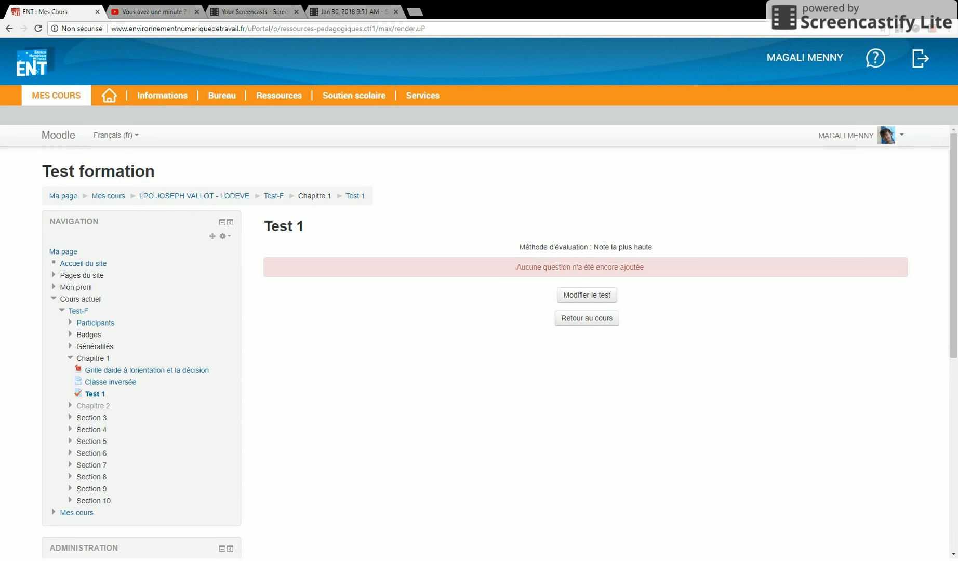
Open Test 1 for editing and add a new question of type Vrai/Faux.
{"action": "left_click", "coordinate": [587, 297]}
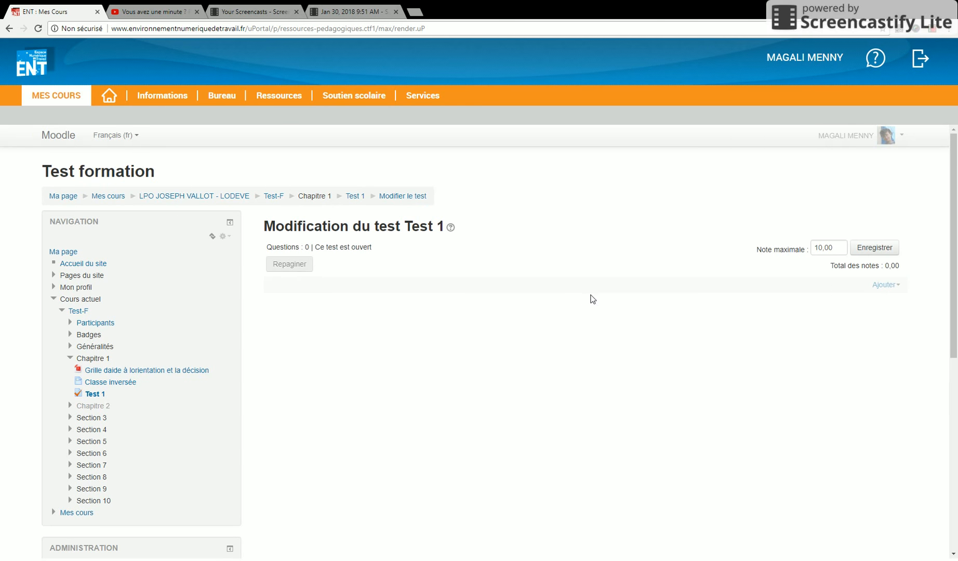
{"action": "left_click", "coordinate": [892, 290]}
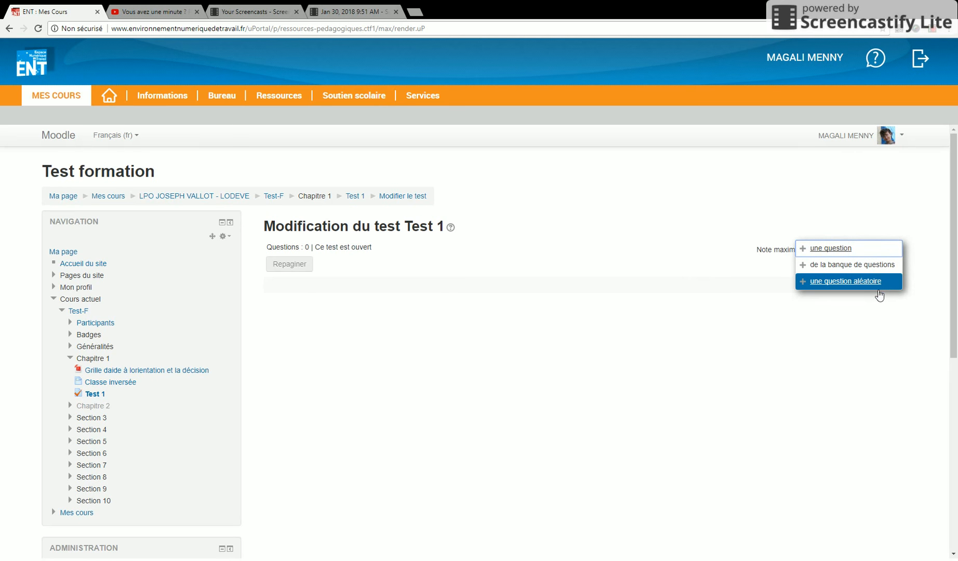
{"action": "left_click", "coordinate": [838, 249]}
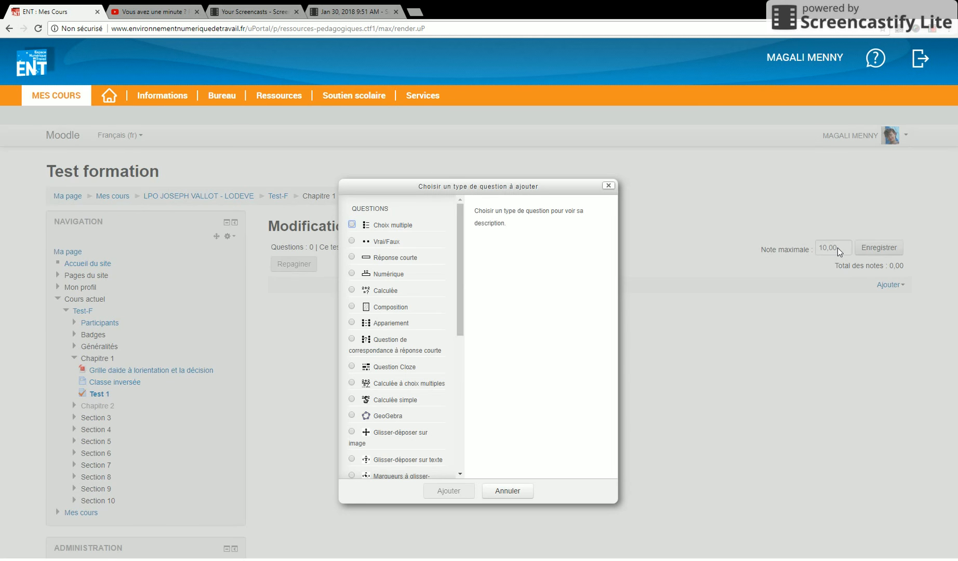
{"action": "left_click", "coordinate": [353, 242]}
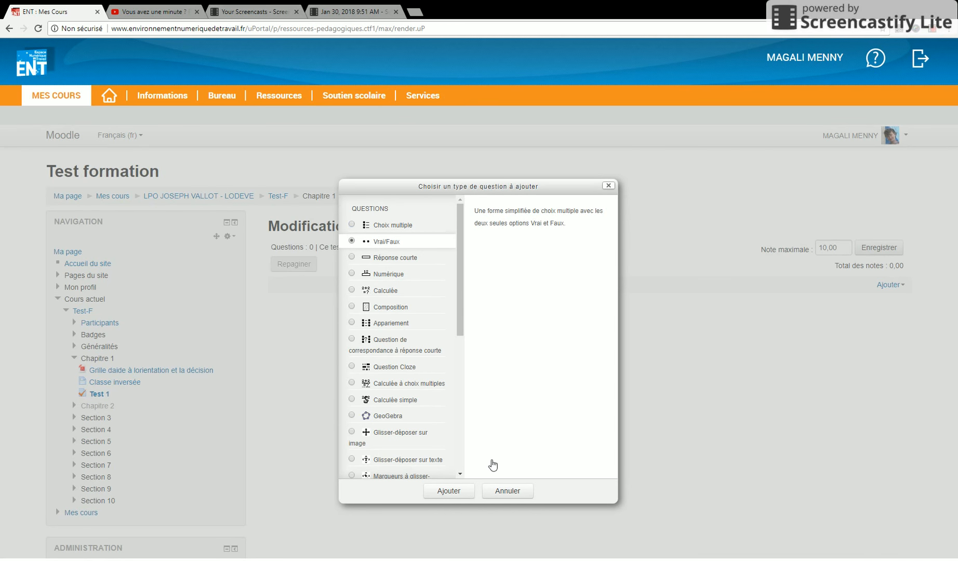
{"action": "left_click", "coordinate": [449, 491]}
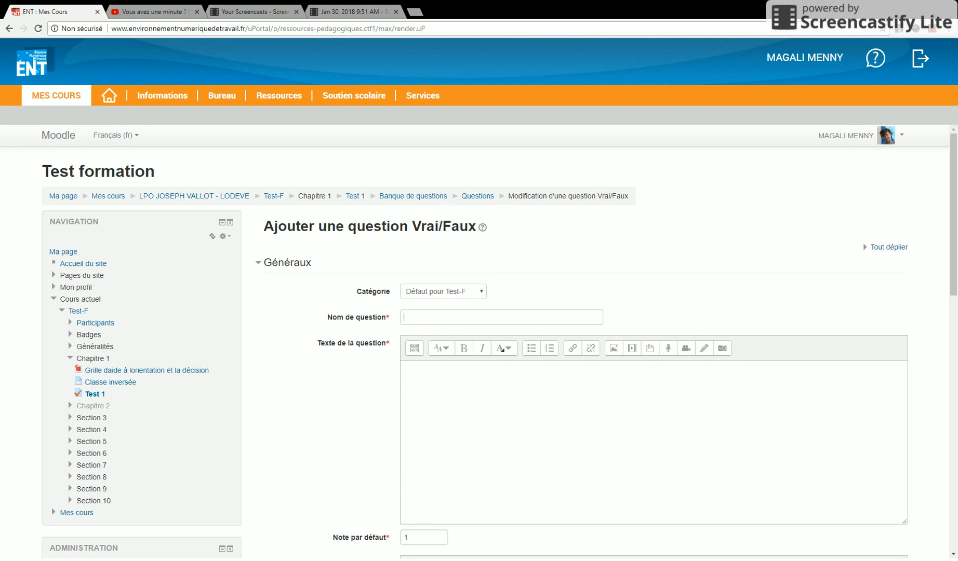
Name the true/false question "question 1" and enter the question text "Il fait beau aujourd'hui".
{"action": "left_click", "coordinate": [402, 316]}
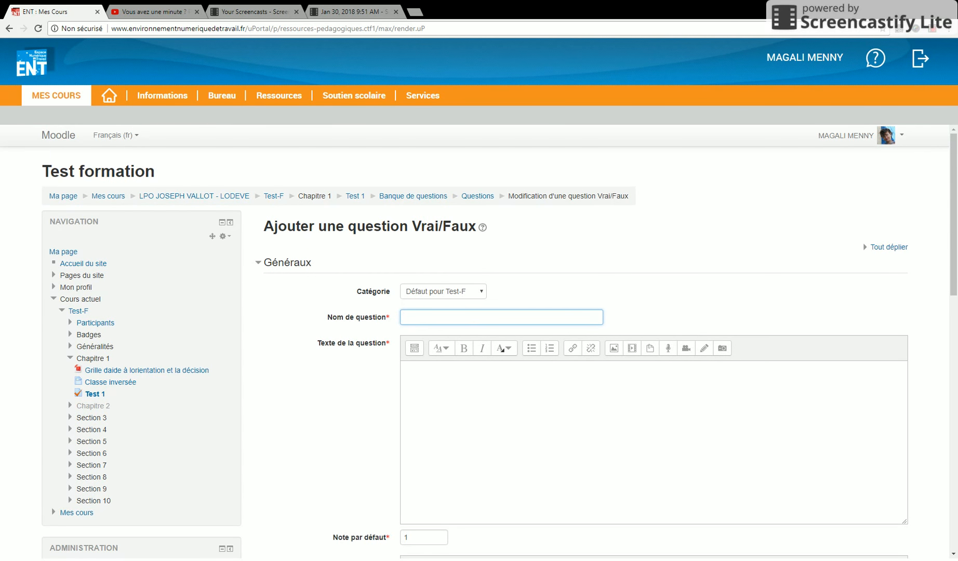
{"action": "type", "text": "question 1"}
{"action": "left_click", "coordinate": [403, 368]}
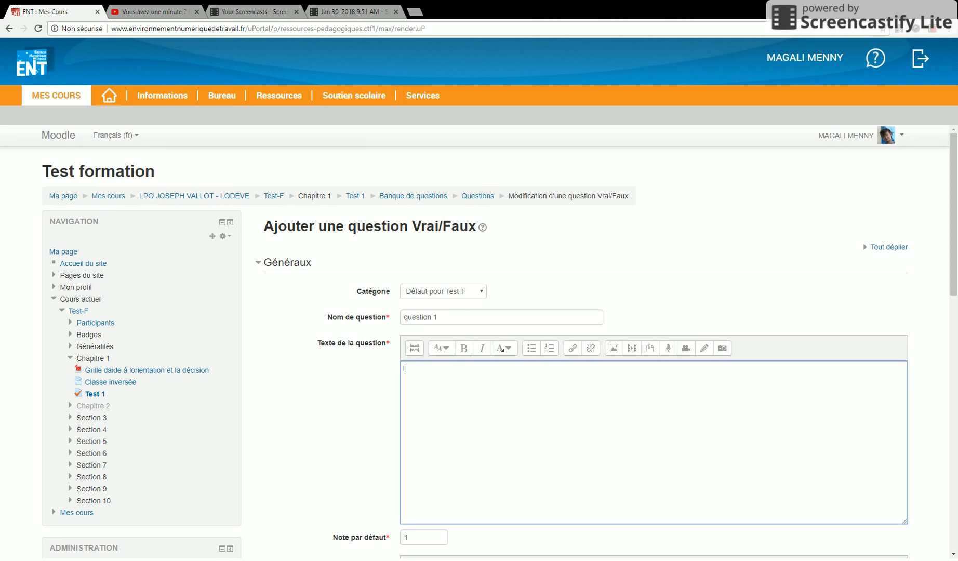
{"action": "type", "text": "Il fait beau aujourd'hui"}
Choose the correct answer for question 1 and save the question into the test.
{"action": "scroll", "coordinate": [509, 437], "scroll_direction": "down", "scroll_amount": 2}
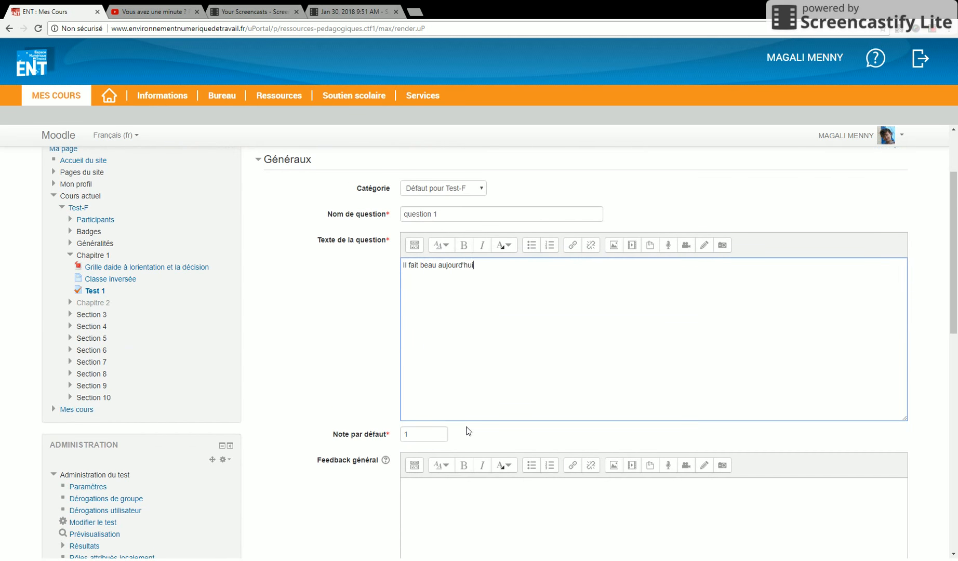
{"action": "scroll", "coordinate": [467, 431], "scroll_direction": "down", "scroll_amount": 2}
{"action": "scroll", "coordinate": [468, 431], "scroll_direction": "down", "scroll_amount": 2}
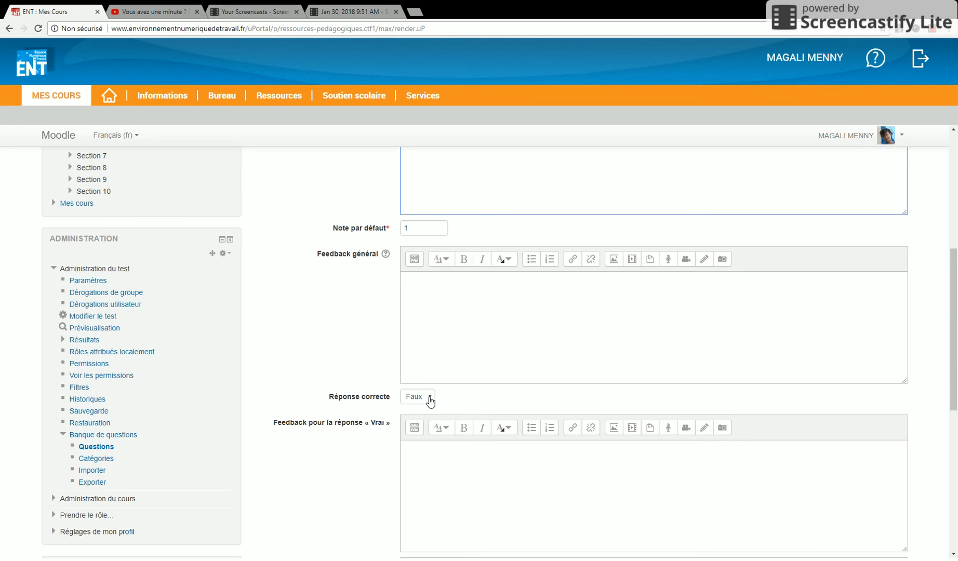
{"action": "scroll", "coordinate": [460, 400], "scroll_direction": "down", "scroll_amount": 3}
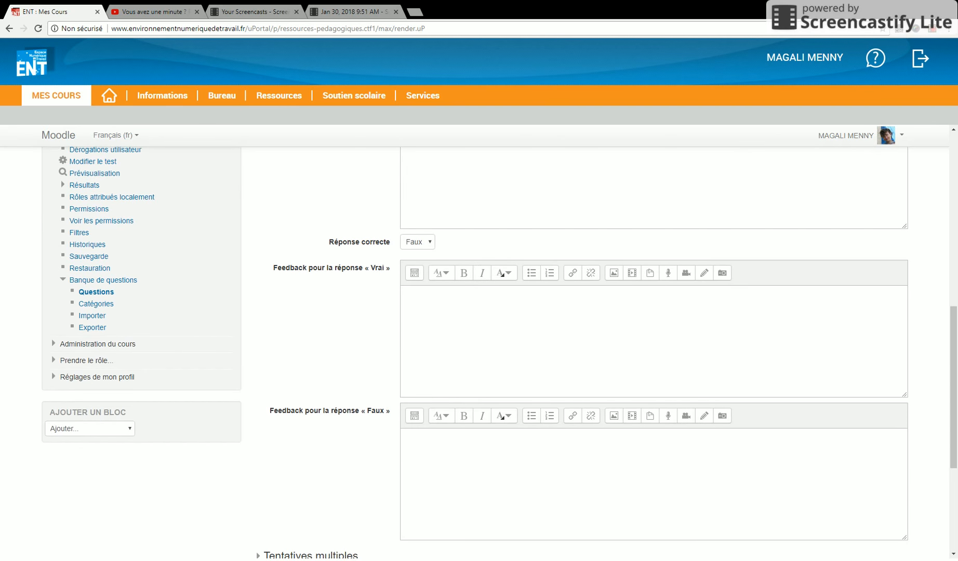
{"action": "scroll", "coordinate": [421, 251], "scroll_direction": "down", "scroll_amount": 3}
{"action": "scroll", "coordinate": [421, 251], "scroll_direction": "up", "scroll_amount": 3}
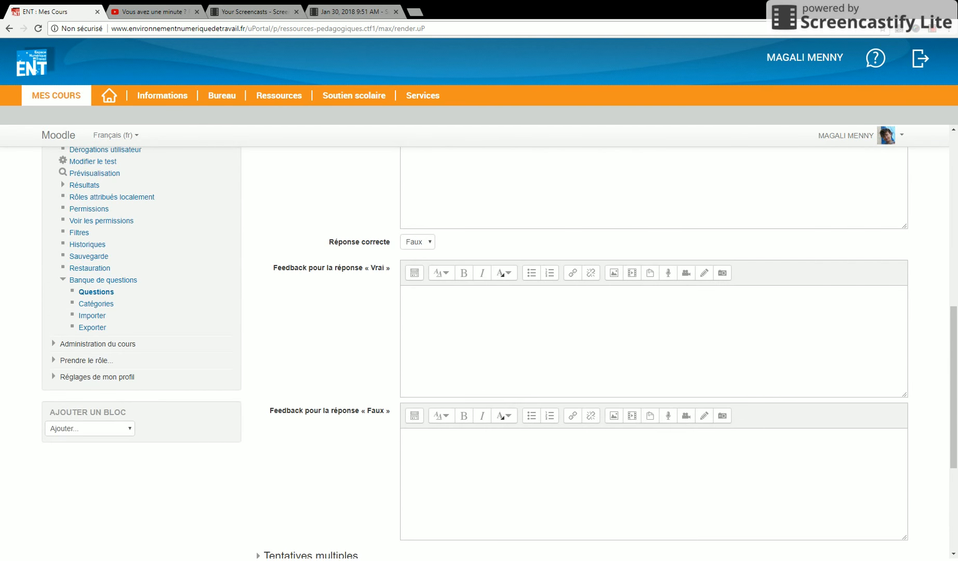
{"action": "left_click", "coordinate": [421, 251]}
{"action": "left_click", "coordinate": [422, 265]}
{"action": "scroll", "coordinate": [498, 353], "scroll_direction": "down", "scroll_amount": 4}
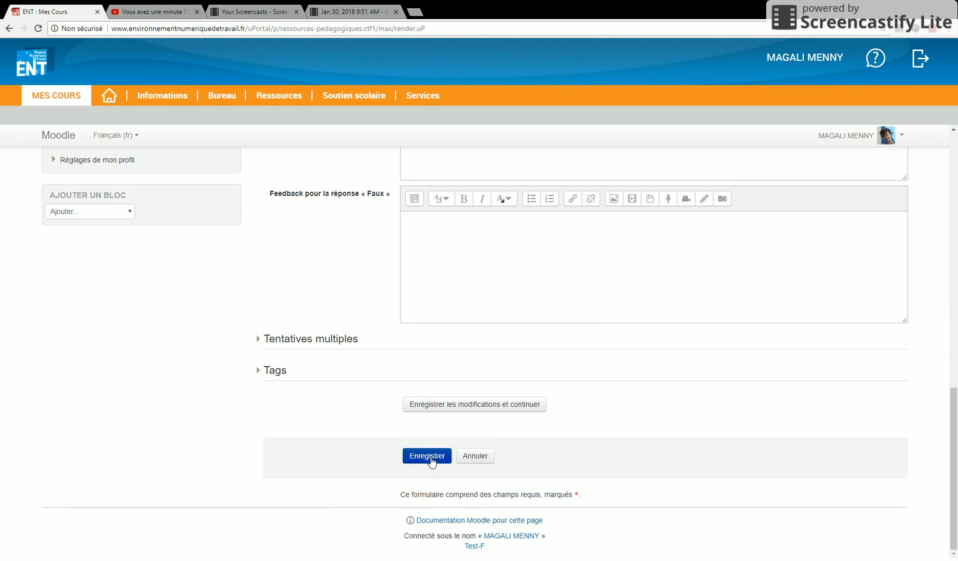
{"action": "left_click", "coordinate": [431, 461]}
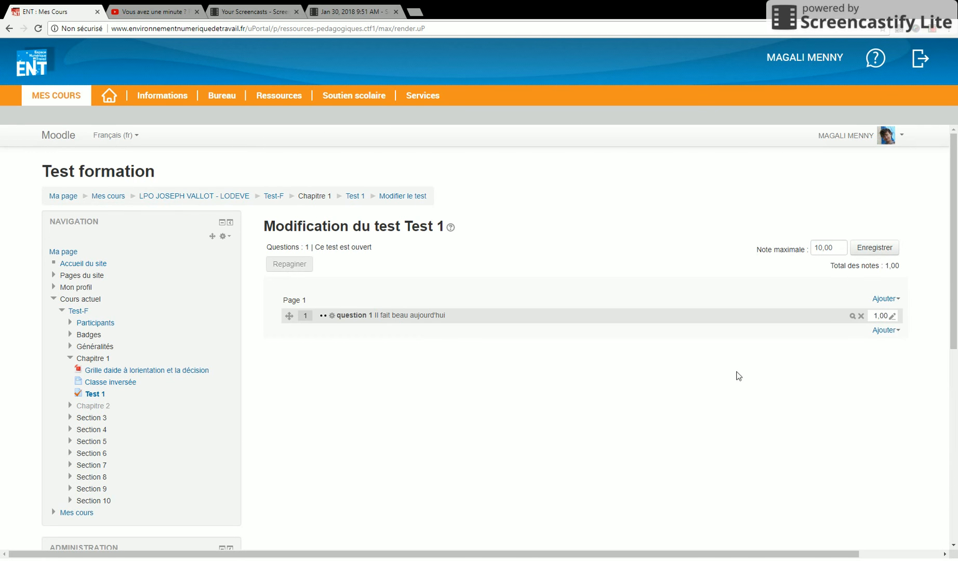
Add a new question of type Choix multiple after question 1 in the test.
{"action": "left_click", "coordinate": [885, 332]}
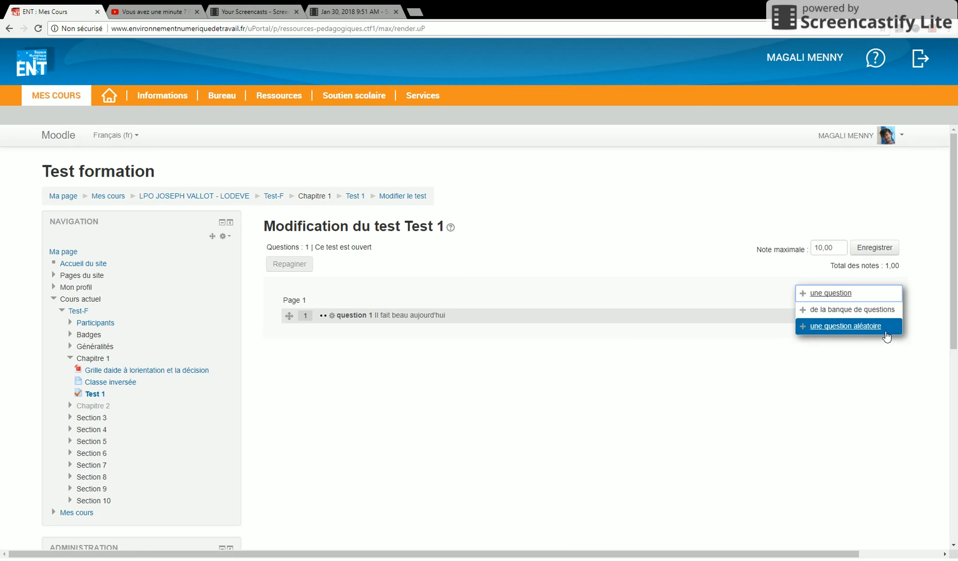
{"action": "left_click", "coordinate": [831, 293]}
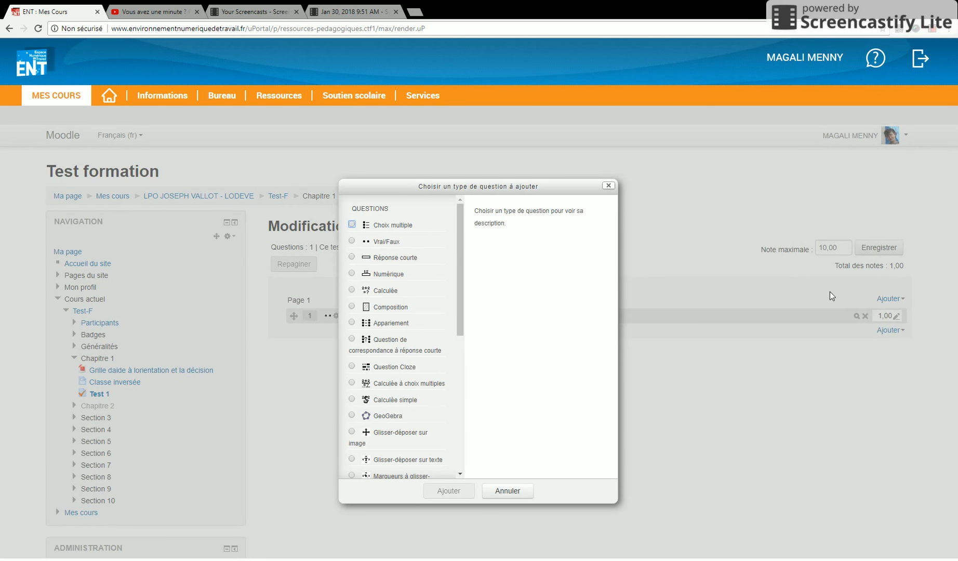
{"action": "left_click", "coordinate": [409, 228]}
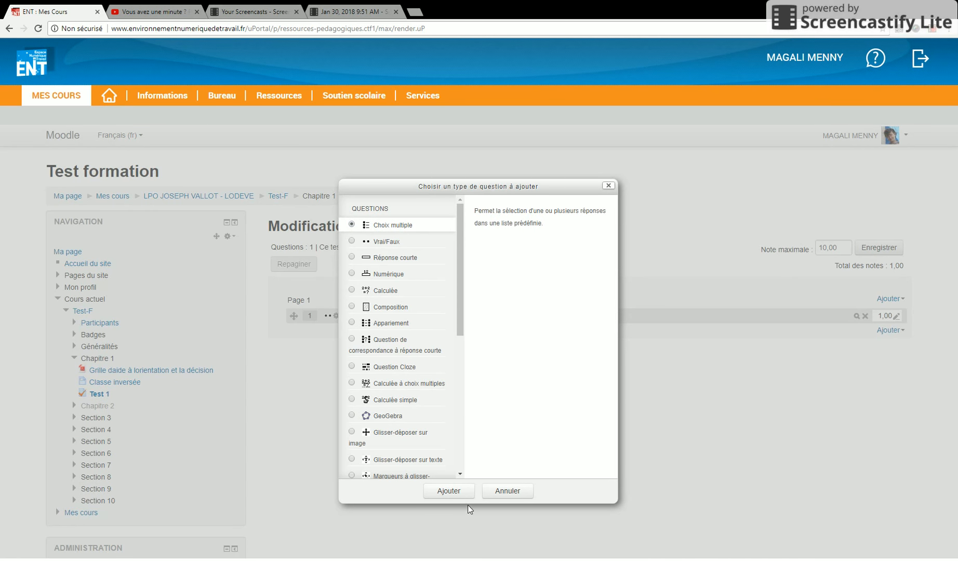
{"action": "left_click", "coordinate": [450, 491]}
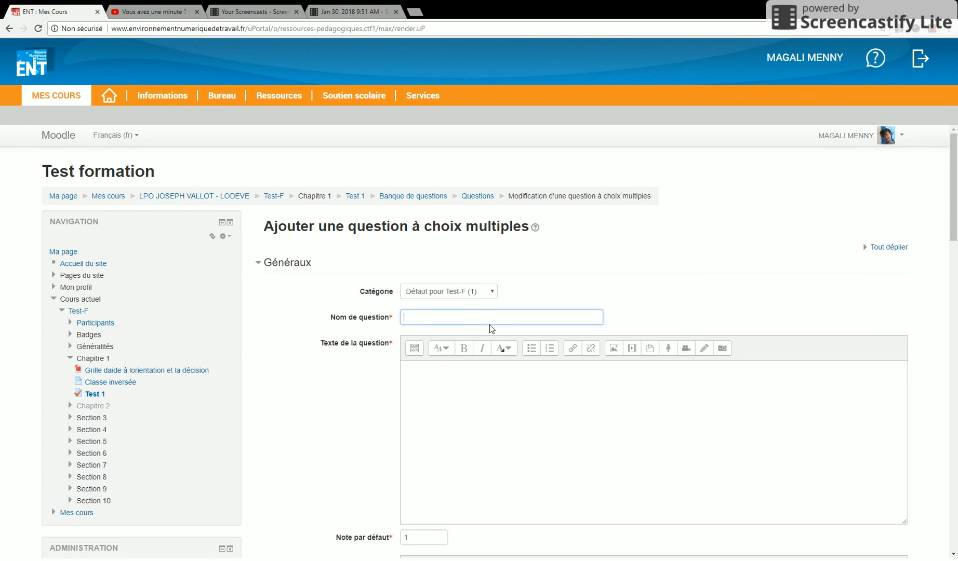
Name the multiple-choice question "question 2" and enter the question text "Demain il fera".
{"action": "type", "text": "question 2"}
{"action": "left_click", "coordinate": [404, 368]}
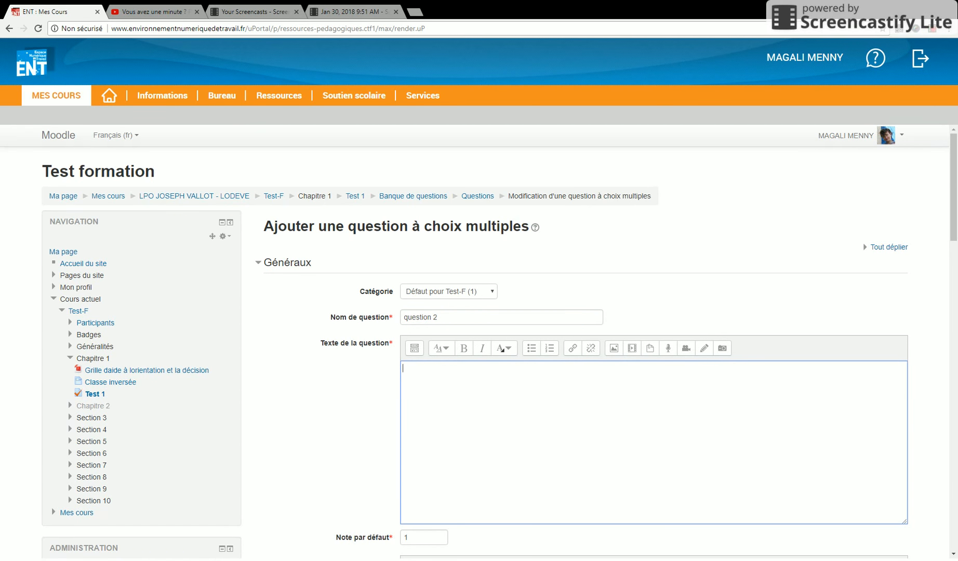
{"action": "type", "text": "Demain il fera"}
Set the single-or-multiple-answers option of question 2 to "Réponses multiples autorisées".
{"action": "scroll", "coordinate": [500, 353], "scroll_direction": "down", "scroll_amount": 4}
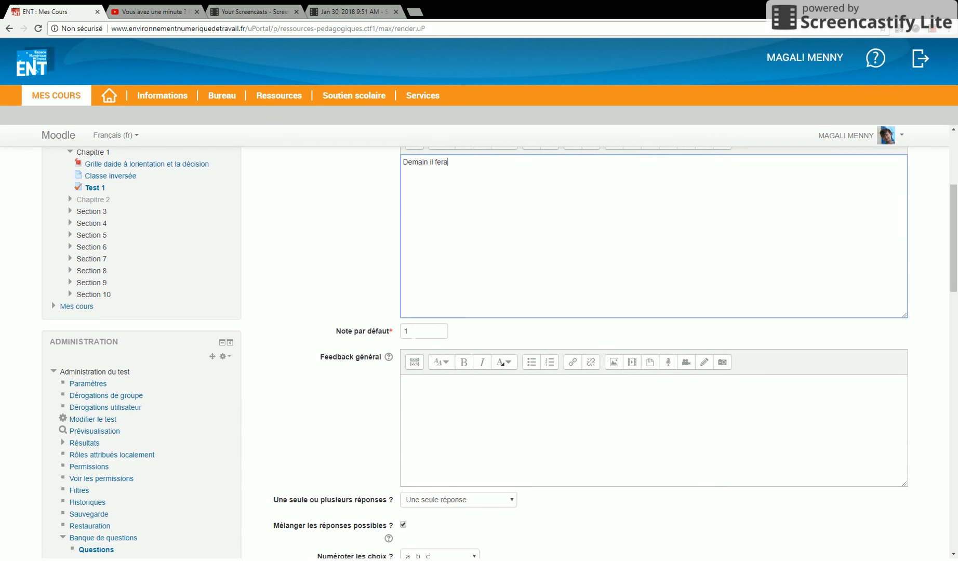
{"action": "scroll", "coordinate": [452, 351], "scroll_direction": "down", "scroll_amount": 3}
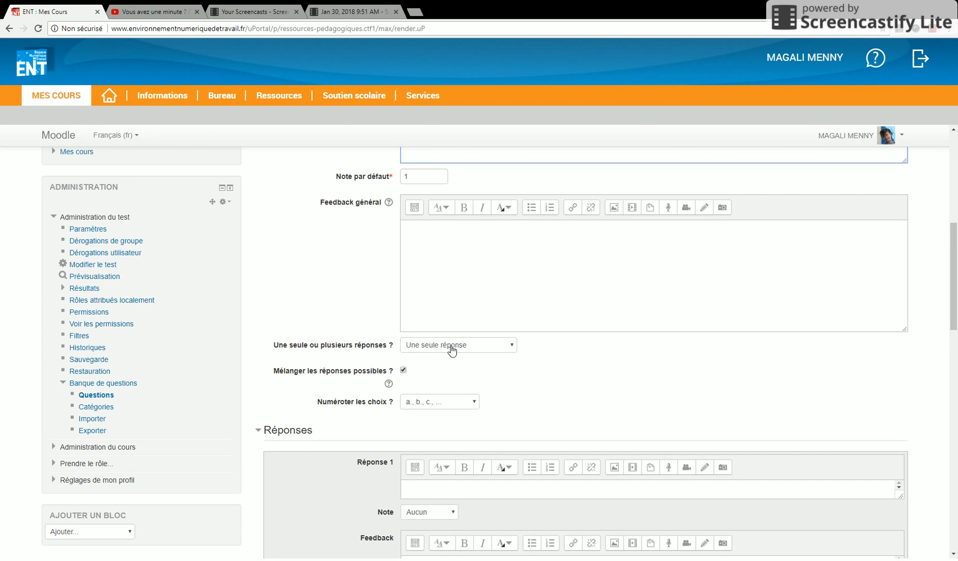
{"action": "left_click", "coordinate": [451, 349]}
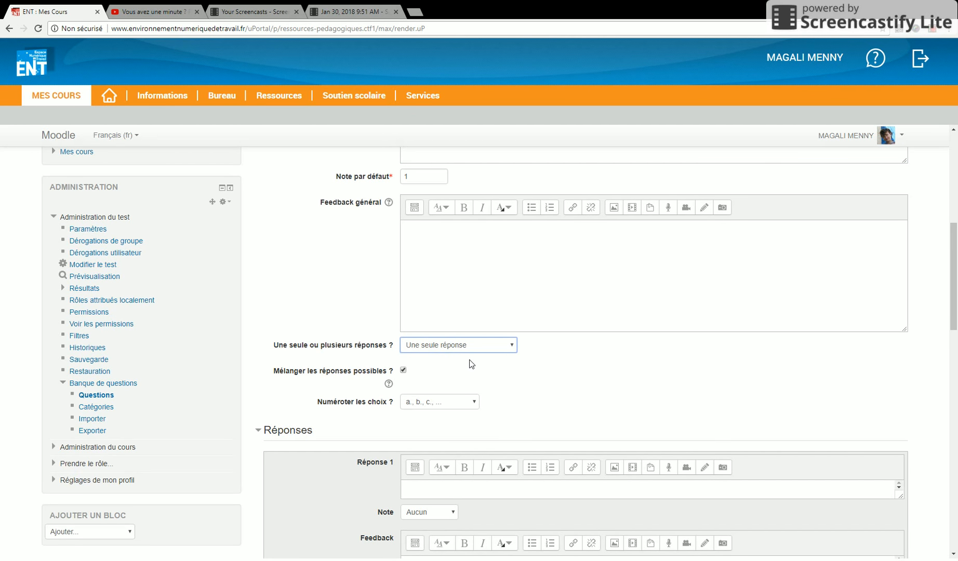
{"action": "key", "text": "Down"}
Enter "Beau" as Réponse 1 of question 2 and set its grade to 100%.
{"action": "scroll", "coordinate": [550, 387], "scroll_direction": "down", "scroll_amount": 2}
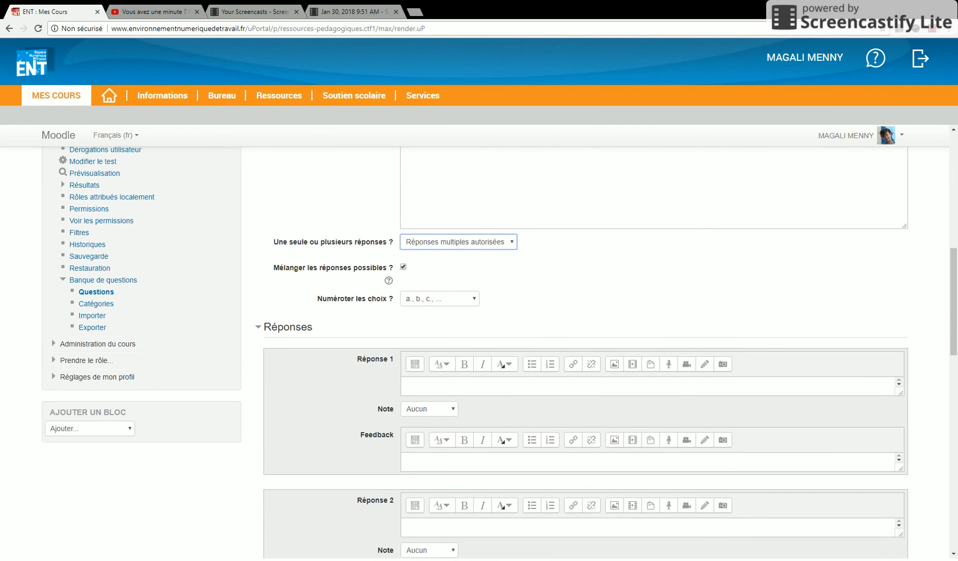
{"action": "left_click", "coordinate": [410, 385]}
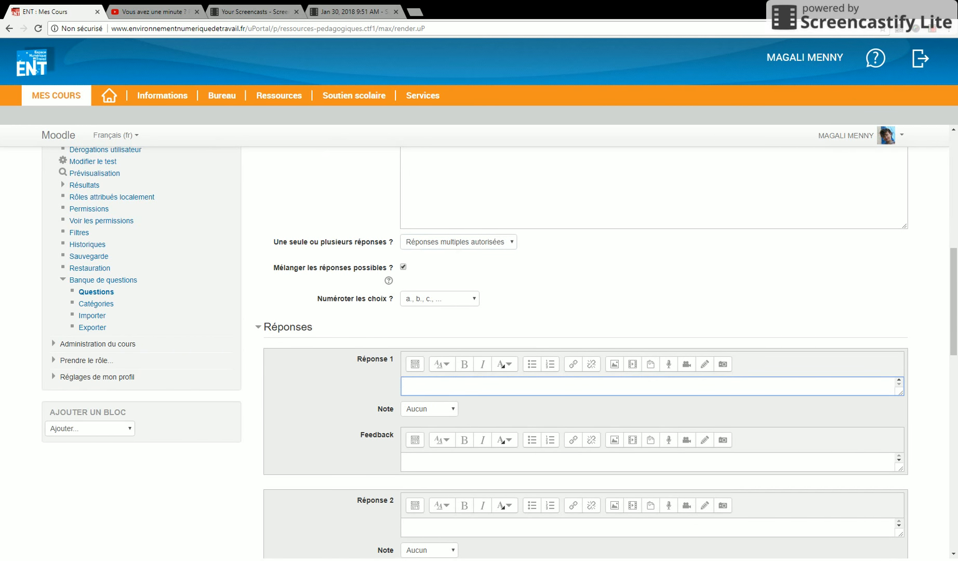
{"action": "type", "text": "Beau"}
{"action": "left_click", "coordinate": [429, 409]}
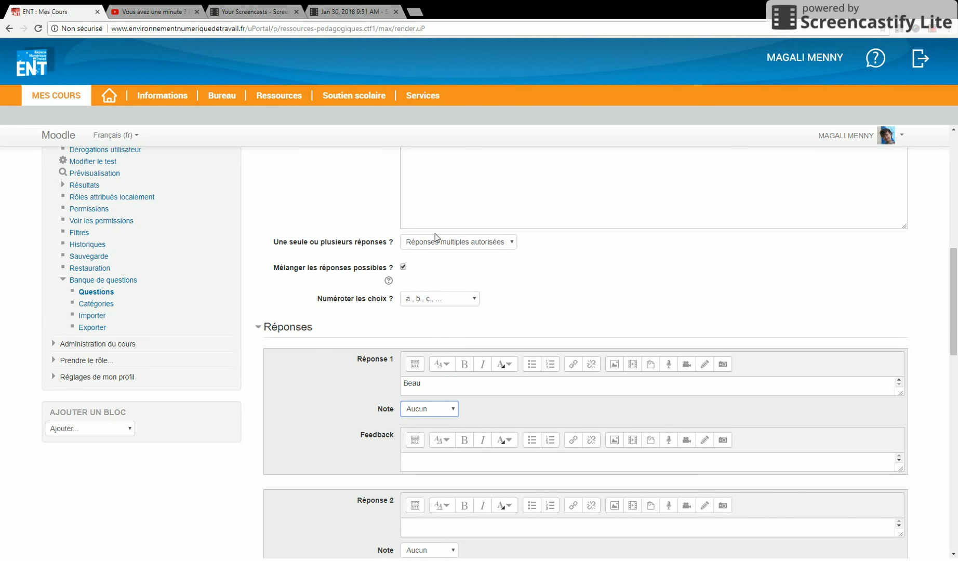
{"action": "key", "text": "Down"}
Enter "De la pluie" as Réponse 2 of question 2.
{"action": "scroll", "coordinate": [510, 411], "scroll_direction": "down", "scroll_amount": 1}
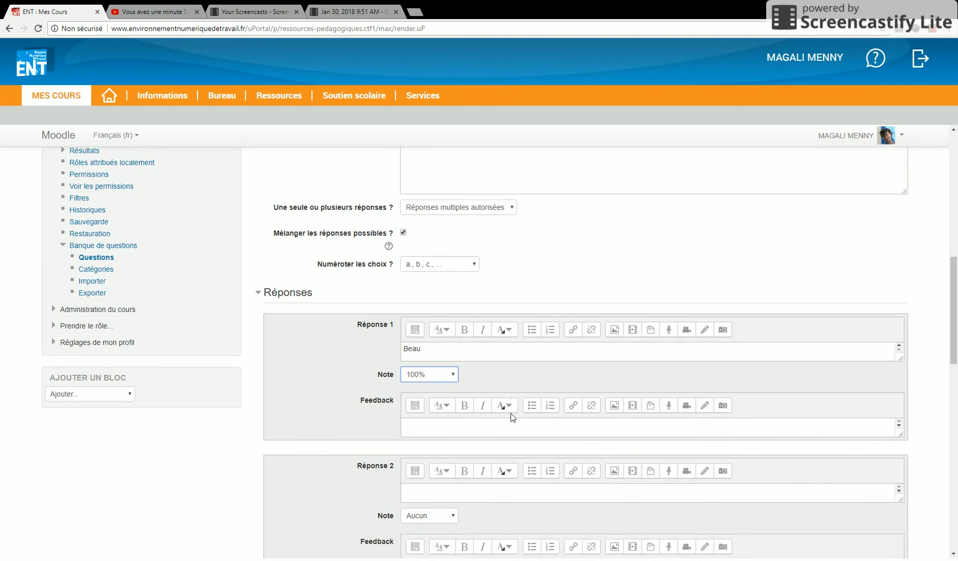
{"action": "left_click", "coordinate": [442, 476]}
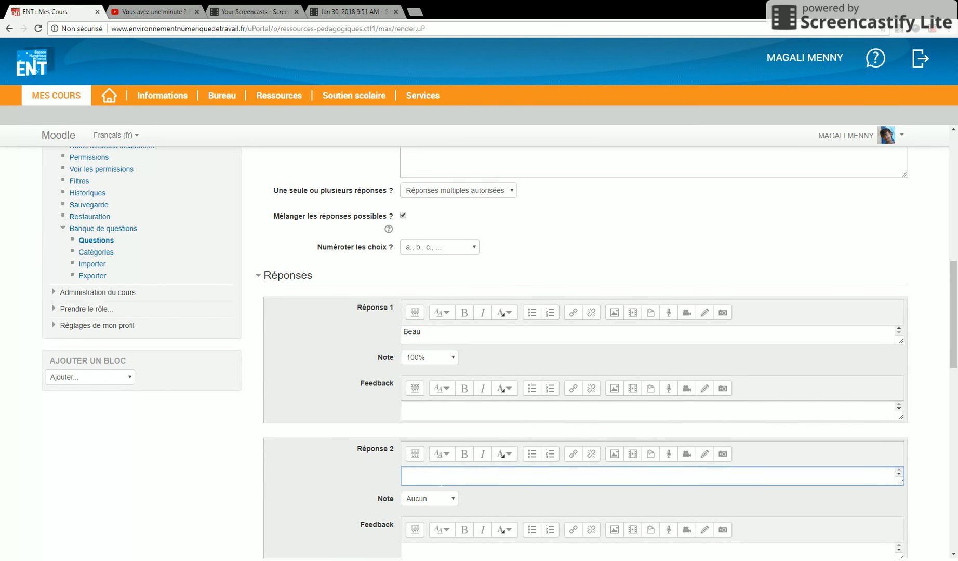
{"action": "type", "text": "De la pluie"}
Enter "Nuageux" as Réponse 3 of question 2 and set its grade to 10%.
{"action": "scroll", "coordinate": [483, 505], "scroll_direction": "down", "scroll_amount": 1}
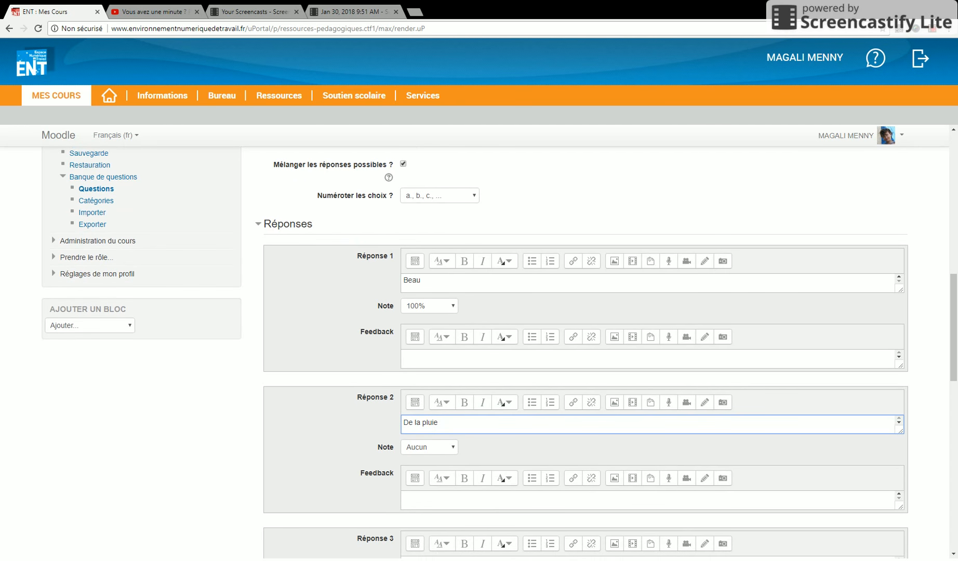
{"action": "scroll", "coordinate": [456, 441], "scroll_direction": "down", "scroll_amount": 2}
{"action": "left_click", "coordinate": [426, 462]}
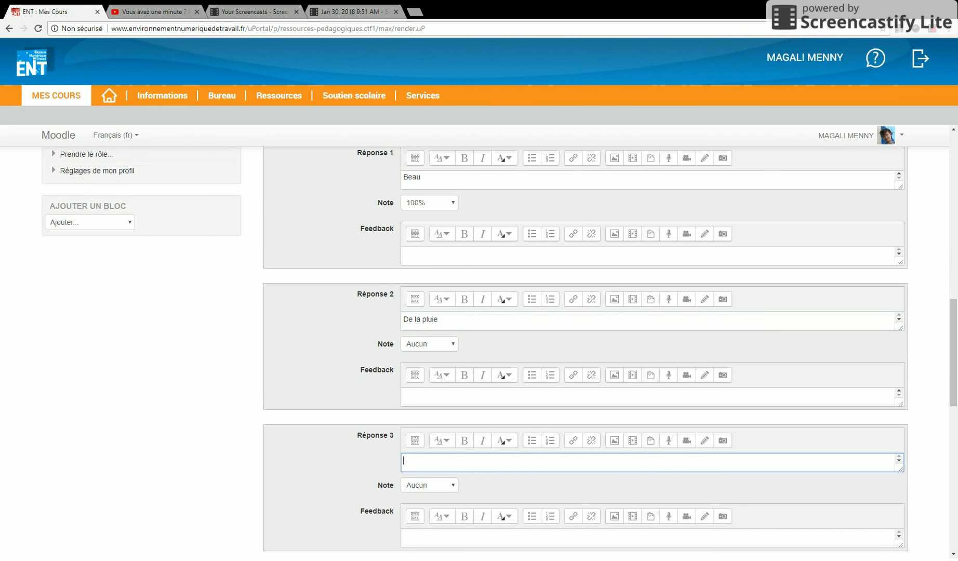
{"action": "type", "text": "Nuageux"}
{"action": "left_click", "coordinate": [448, 487]}
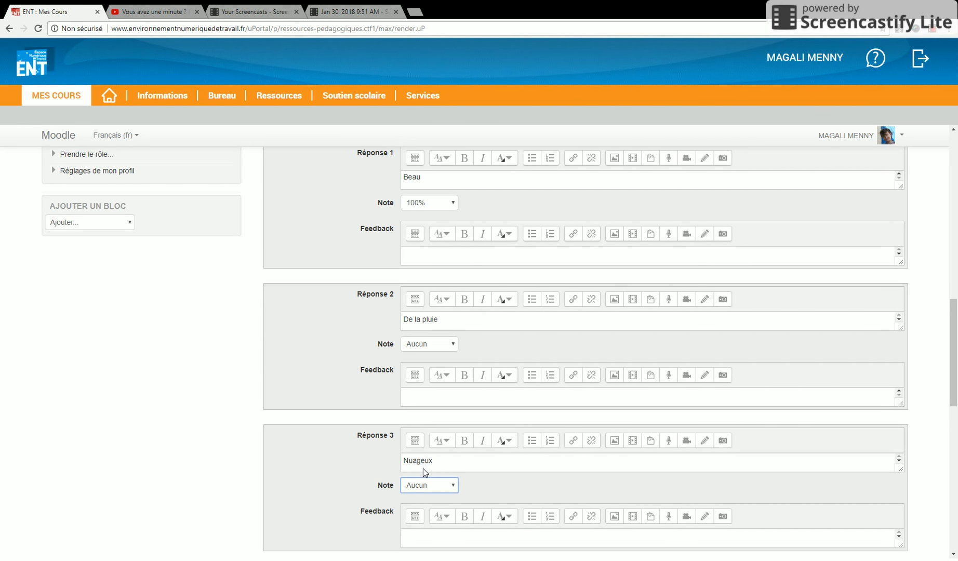
{"action": "left_click", "coordinate": [511, 487]}
Enter "Voilé" as Réponse 4 of question 2.
{"action": "scroll", "coordinate": [510, 487], "scroll_direction": "down", "scroll_amount": 3}
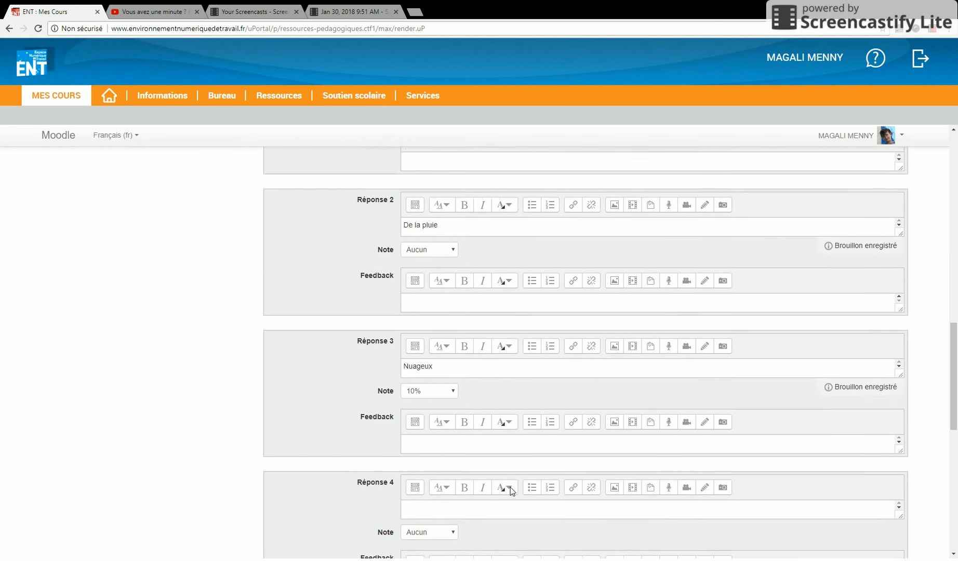
{"action": "left_click", "coordinate": [450, 451]}
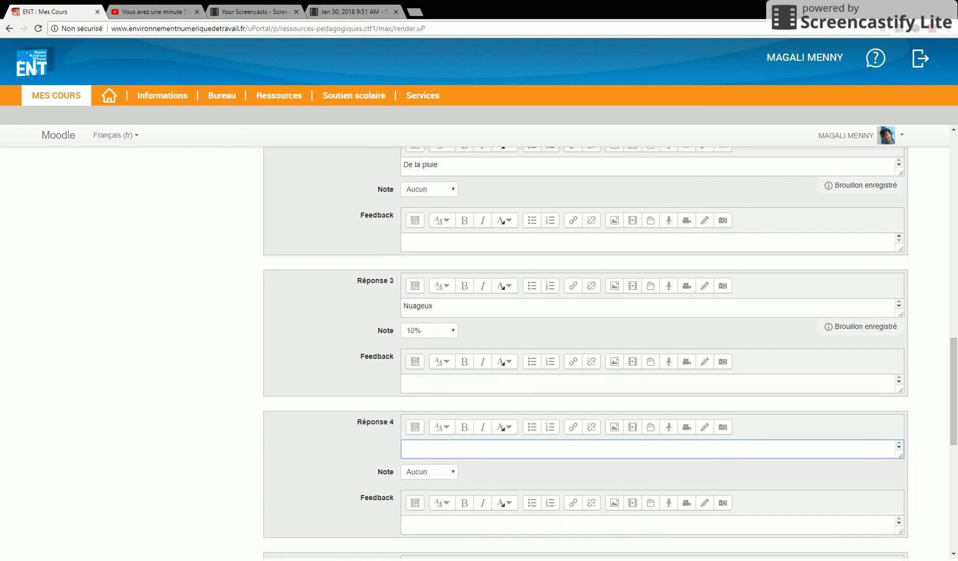
{"action": "type", "text": "Voilé"}
Try to save question 2 with its four answers.
{"action": "scroll", "coordinate": [335, 418], "scroll_direction": "down", "scroll_amount": 3}
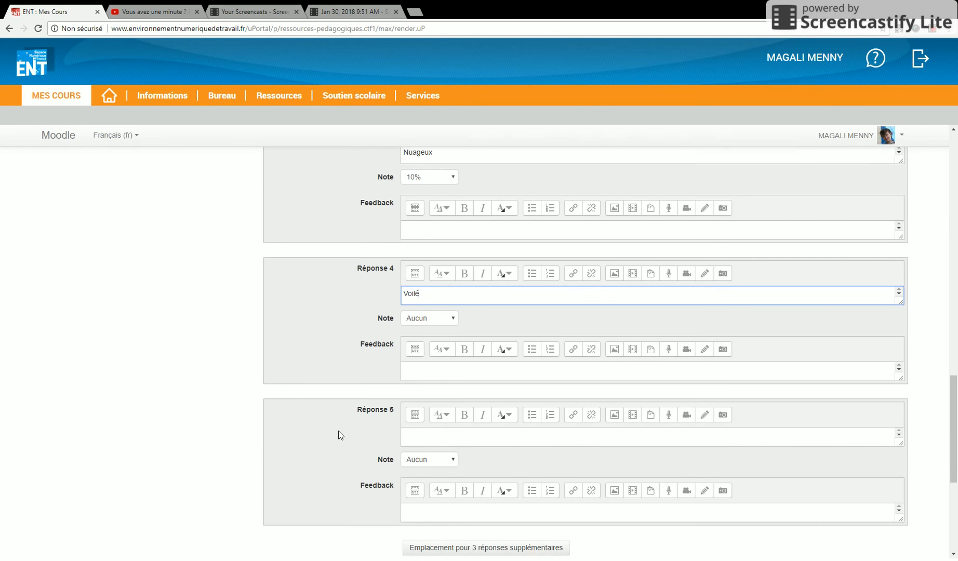
{"action": "scroll", "coordinate": [338, 430], "scroll_direction": "down", "scroll_amount": 5}
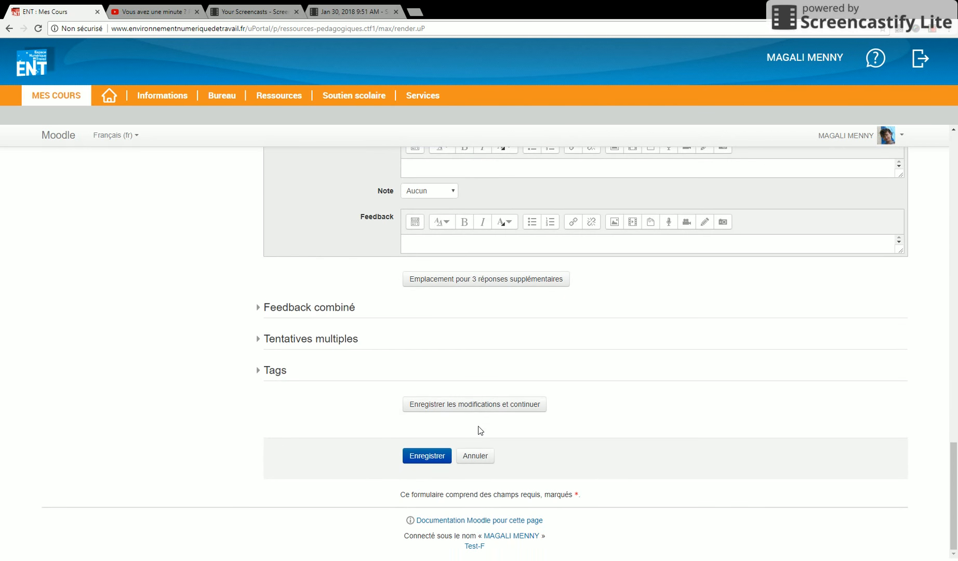
{"action": "left_click", "coordinate": [428, 457]}
{"action": "left_click", "coordinate": [428, 458]}
{"action": "left_click", "coordinate": [430, 457]}
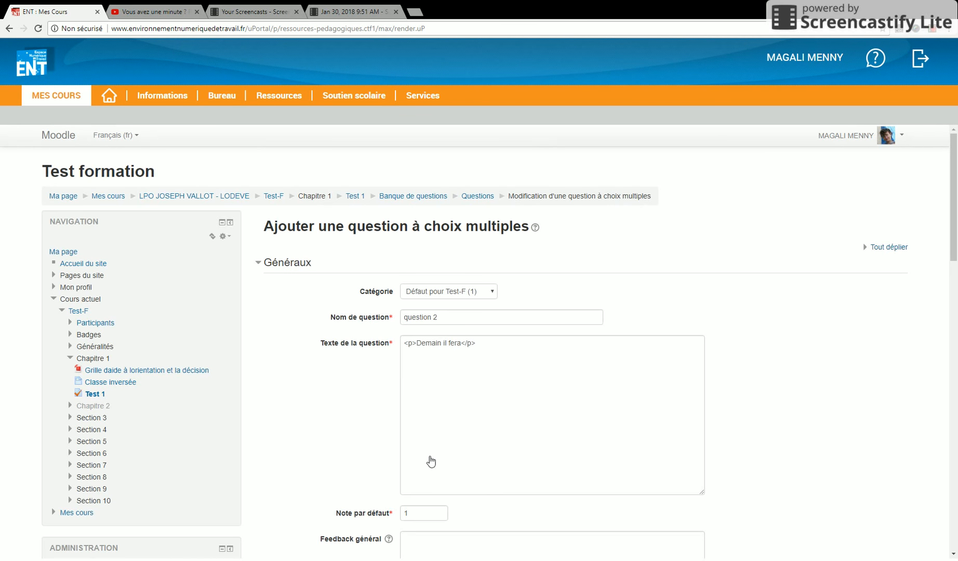
Set the single-or-multiple-answers option of question 2 to "Une seule réponse".
{"action": "scroll", "coordinate": [431, 461], "scroll_direction": "down", "scroll_amount": 6}
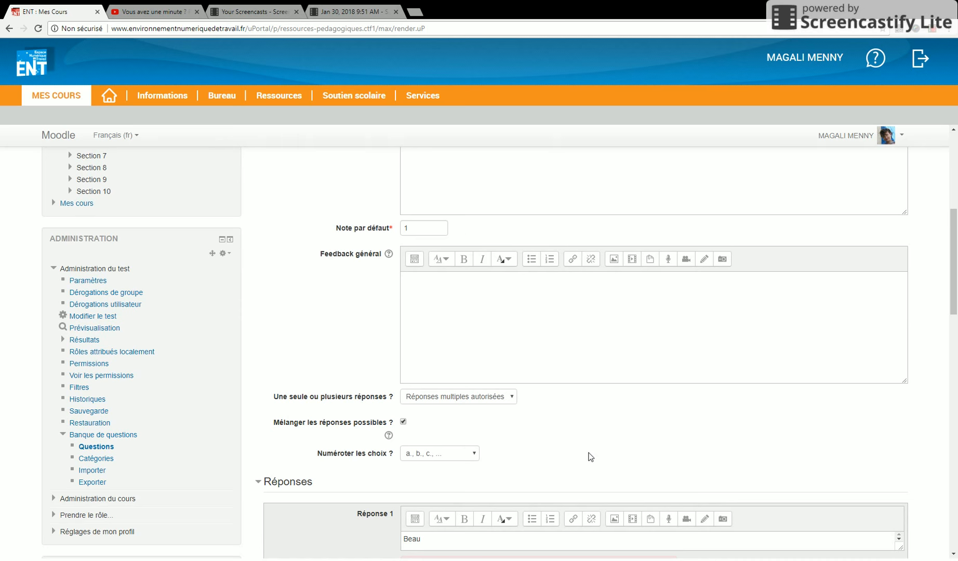
{"action": "scroll", "coordinate": [590, 456], "scroll_direction": "down", "scroll_amount": 4}
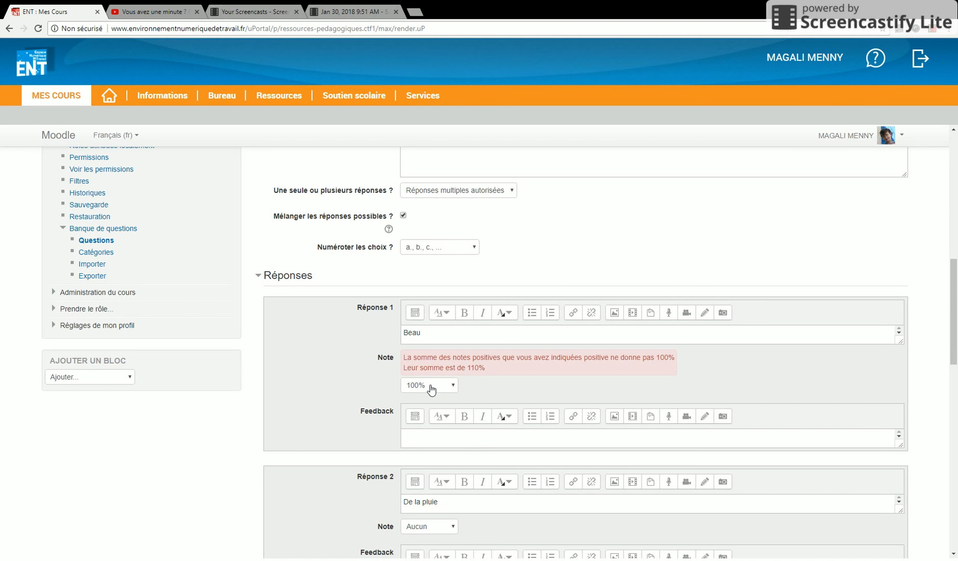
{"action": "left_click", "coordinate": [503, 193]}
{"action": "left_click", "coordinate": [449, 218]}
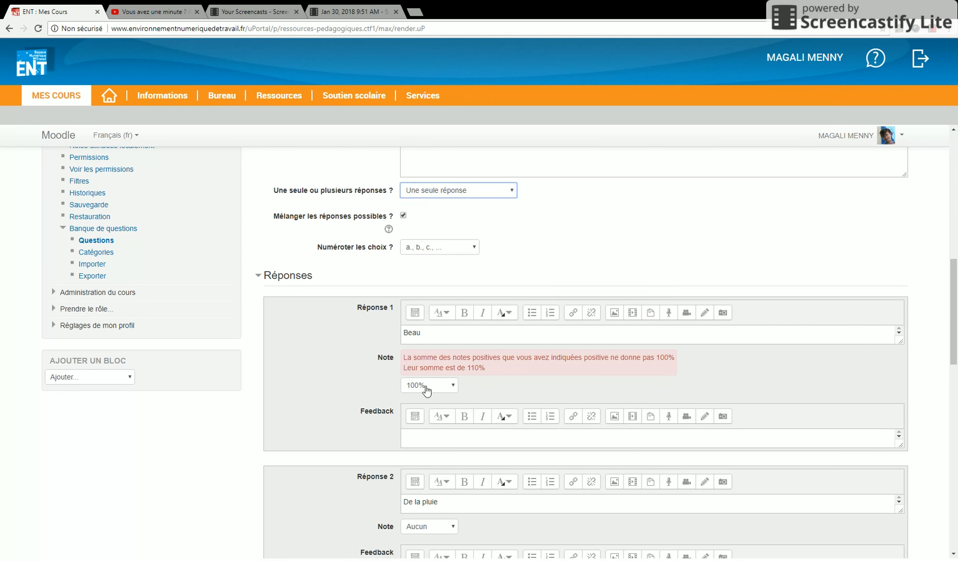
Save question 2 and move it onto page 1 of Test 1, directly below question 1.
{"action": "scroll", "coordinate": [488, 387], "scroll_direction": "down", "scroll_amount": 3}
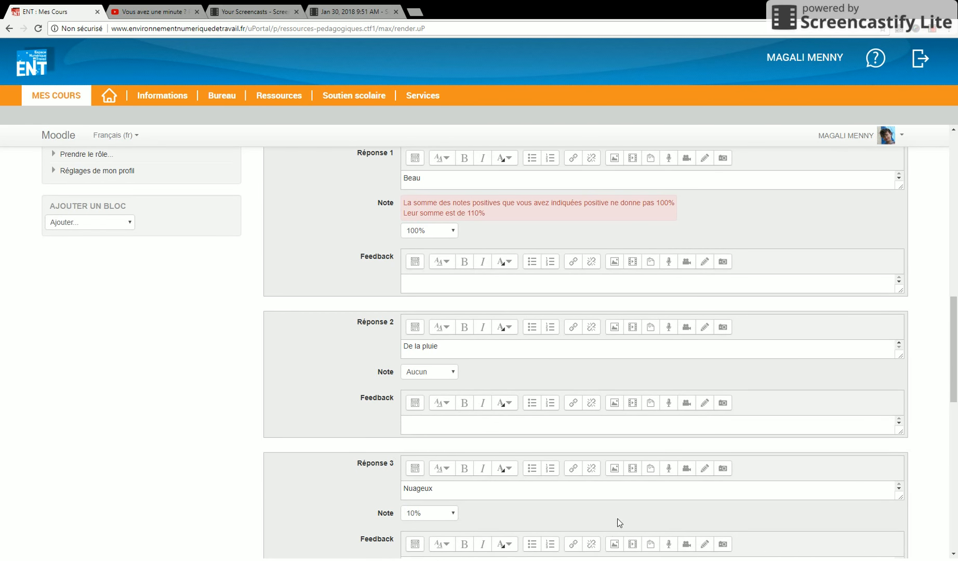
{"action": "scroll", "coordinate": [618, 519], "scroll_direction": "down", "scroll_amount": 10}
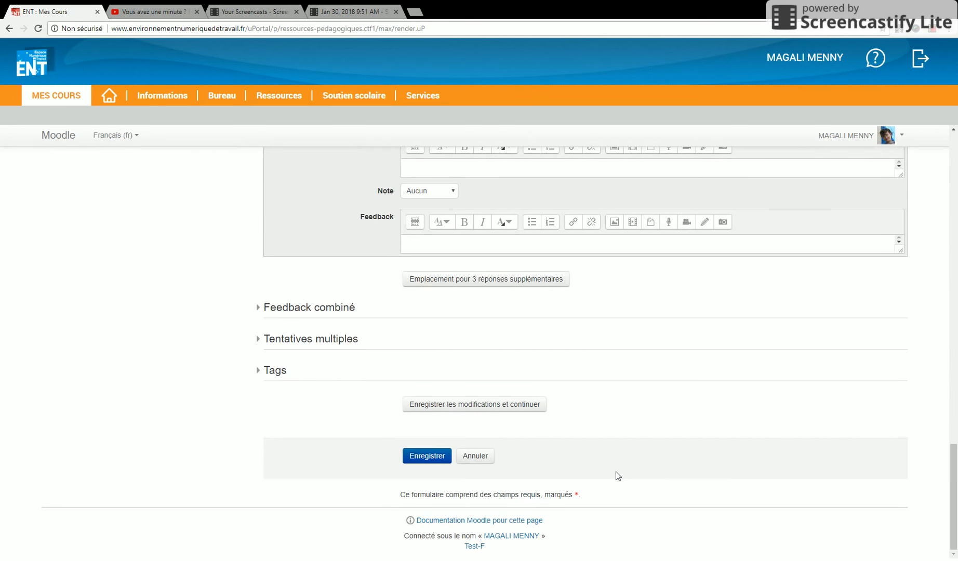
{"action": "left_click", "coordinate": [431, 459]}
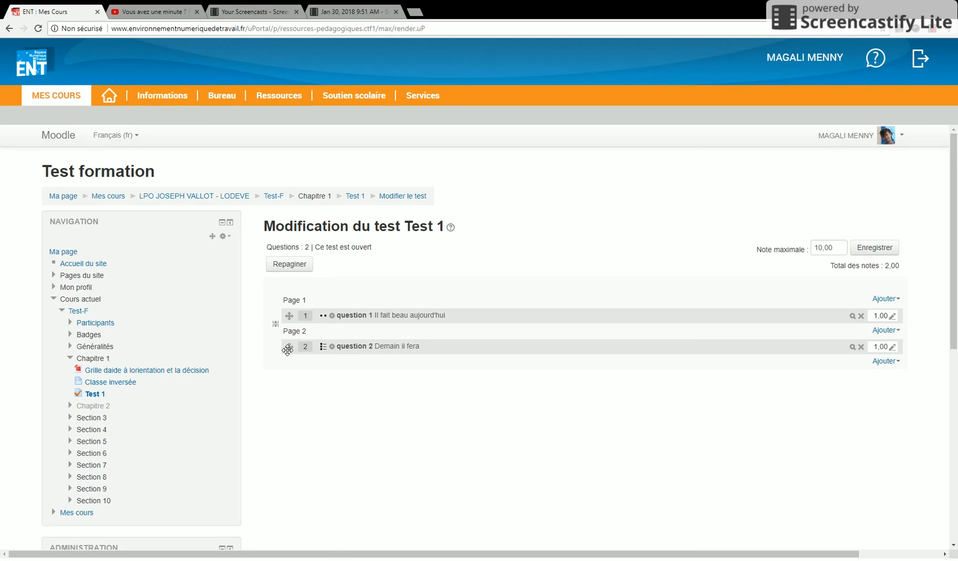
{"action": "left_click_drag", "start_coordinate": [287, 349], "coordinate": [284, 331]}
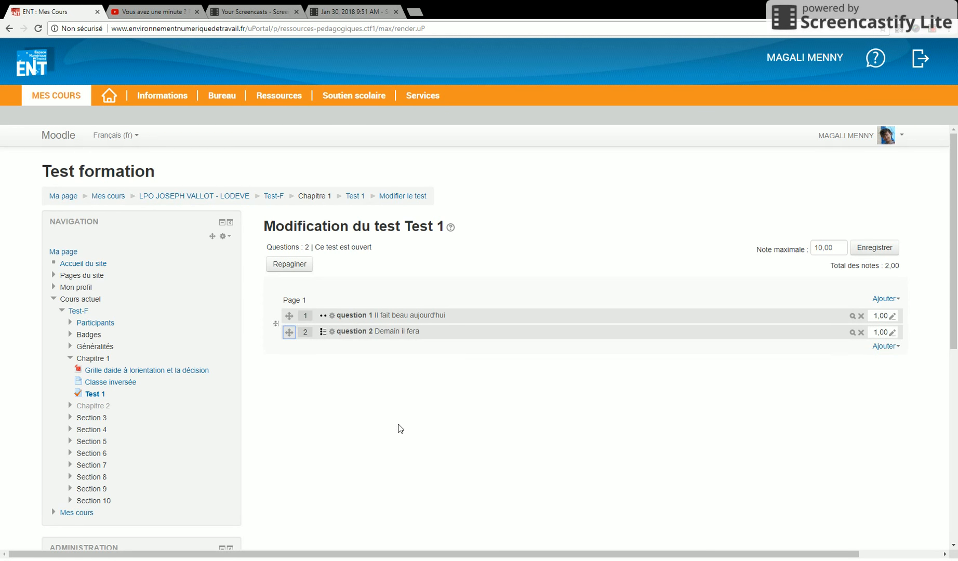
Start adding a new question at the end of page 1 and browse the available question types.
{"action": "left_click", "coordinate": [882, 350]}
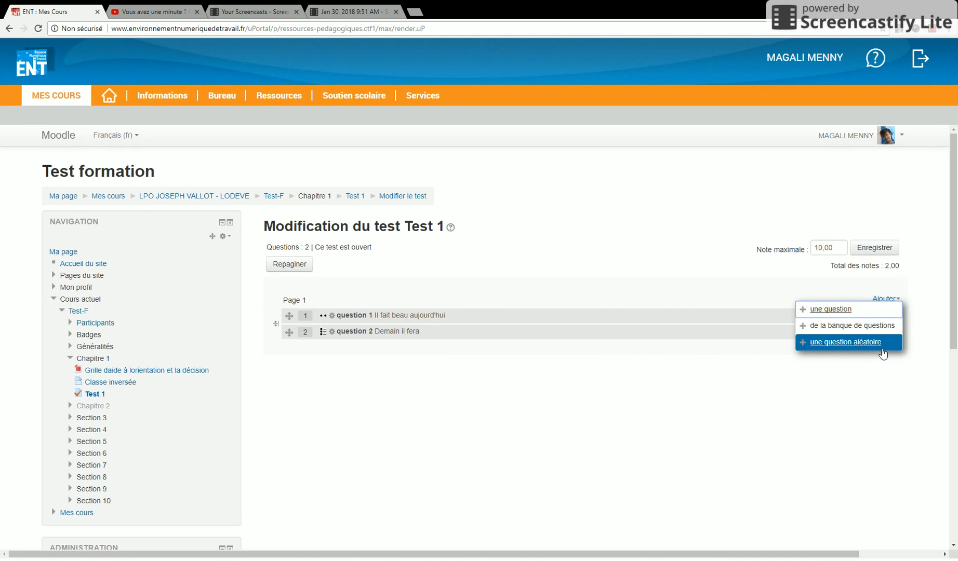
{"action": "left_click", "coordinate": [830, 309]}
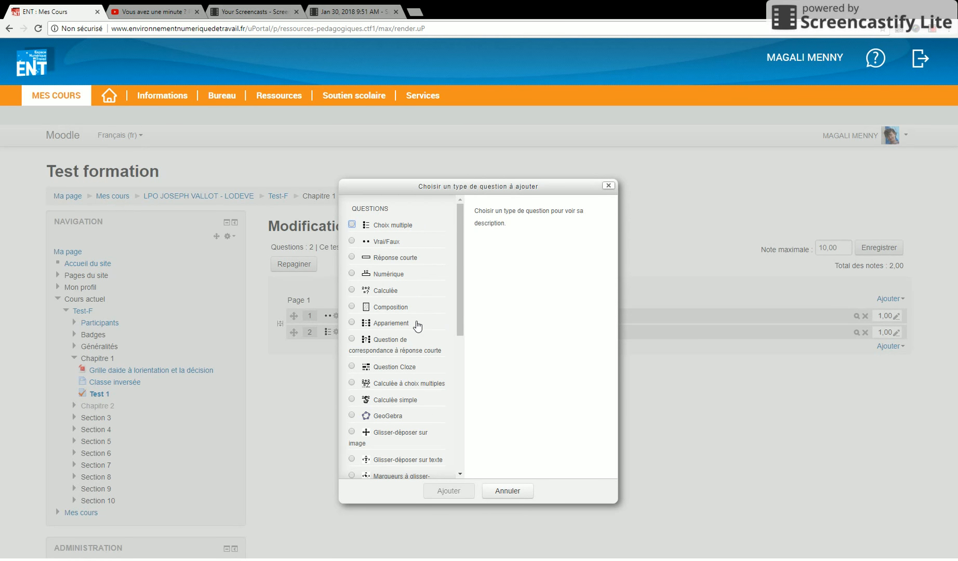
{"action": "scroll", "coordinate": [438, 368], "scroll_direction": "down", "scroll_amount": 2}
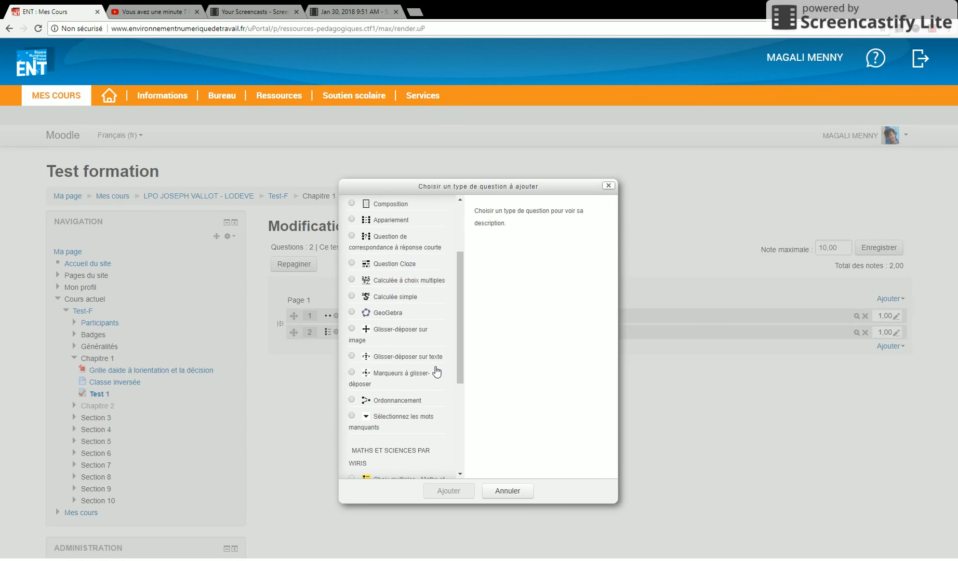